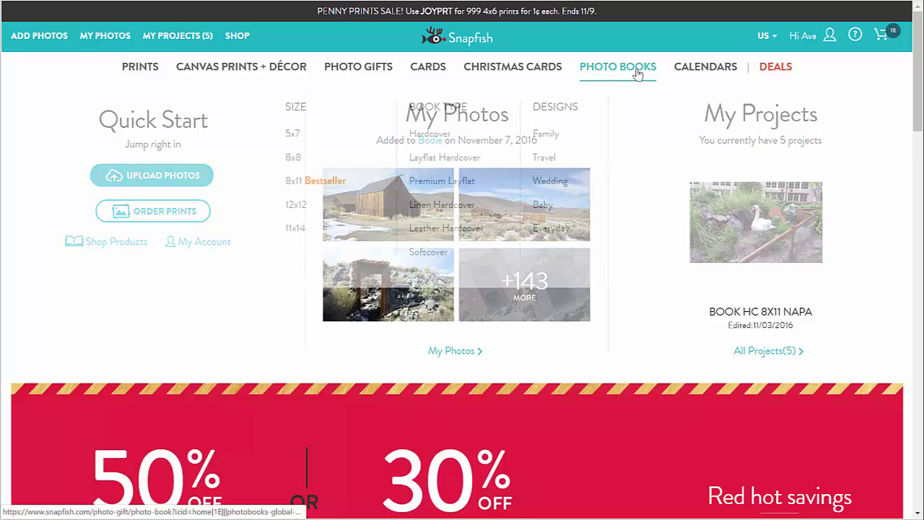
# Open the 8x11 Landscape photo book from the photo book sizes.
pyautogui.click(638, 75)
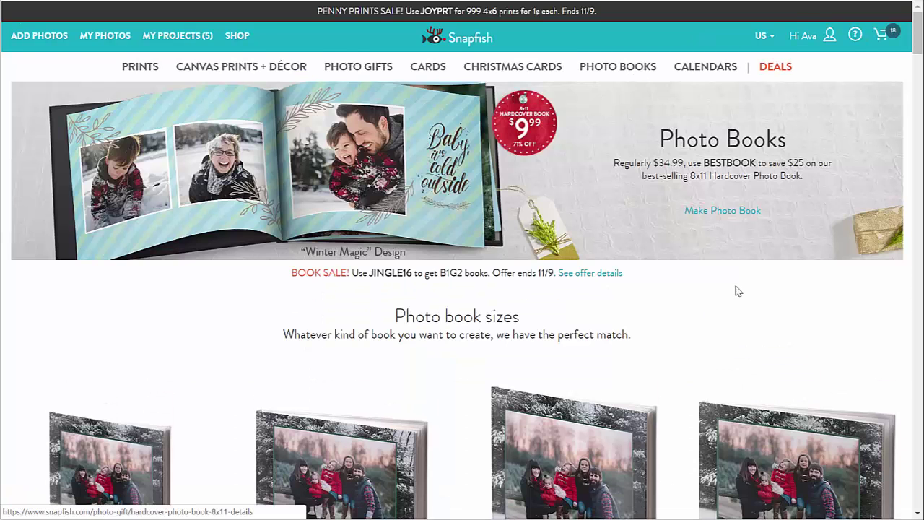
pyautogui.scroll(-3, 730, 300)
pyautogui.scroll(-3, 388, 305)
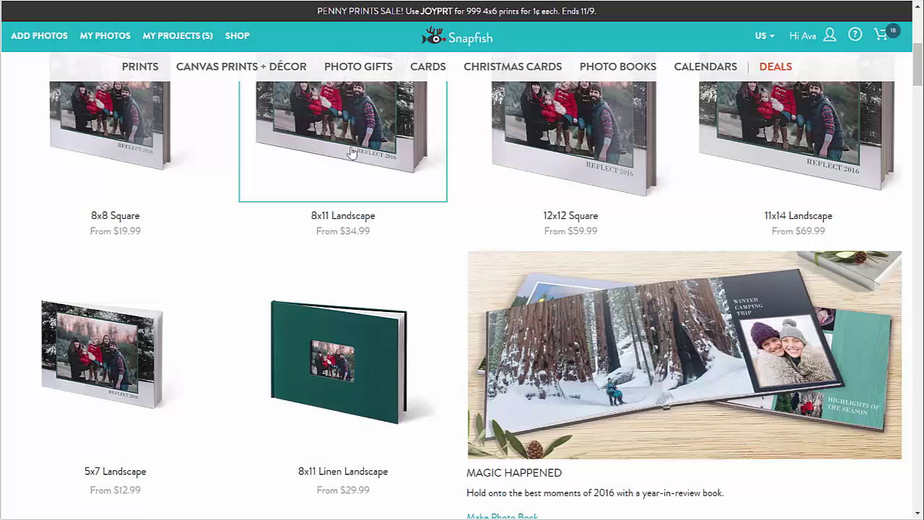
pyautogui.click(353, 148)
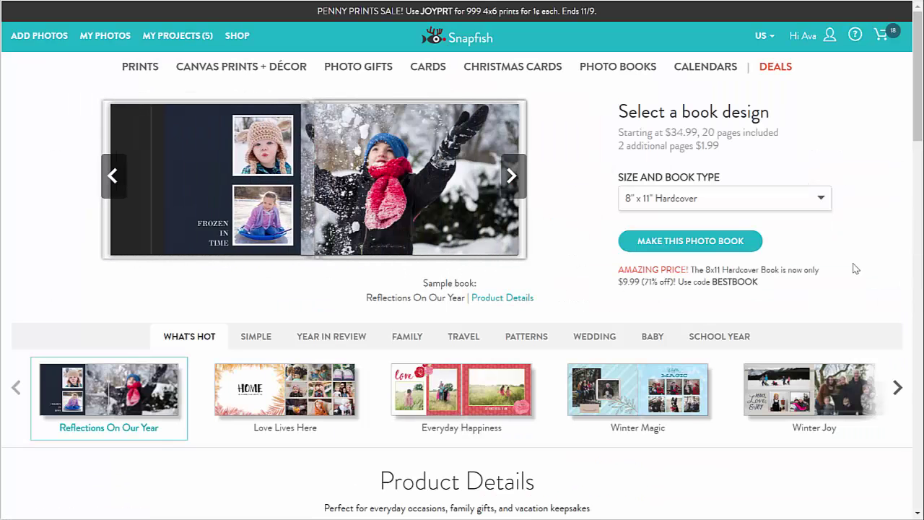
# Look through the available sizes and book types, and choose the 8" x 11" Hardcover.
pyautogui.click(821, 205)
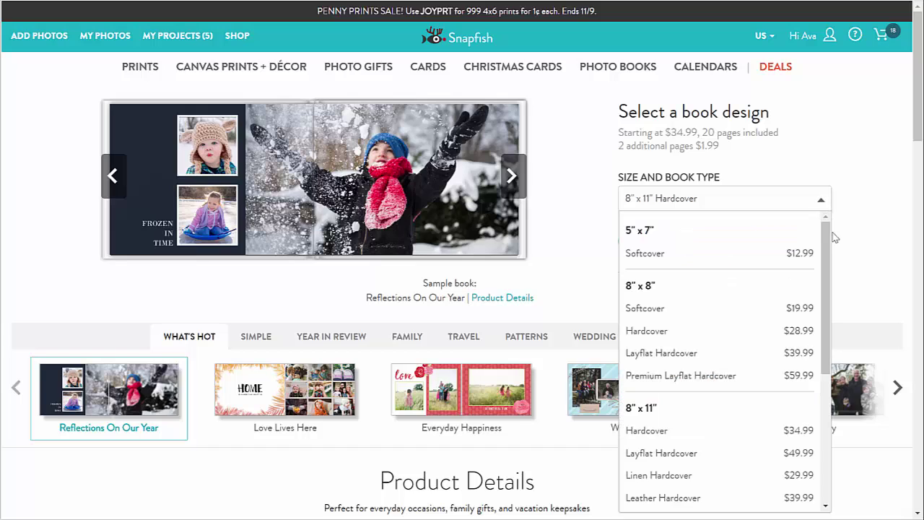
pyautogui.moveTo(829, 239); pyautogui.dragTo(828, 328)
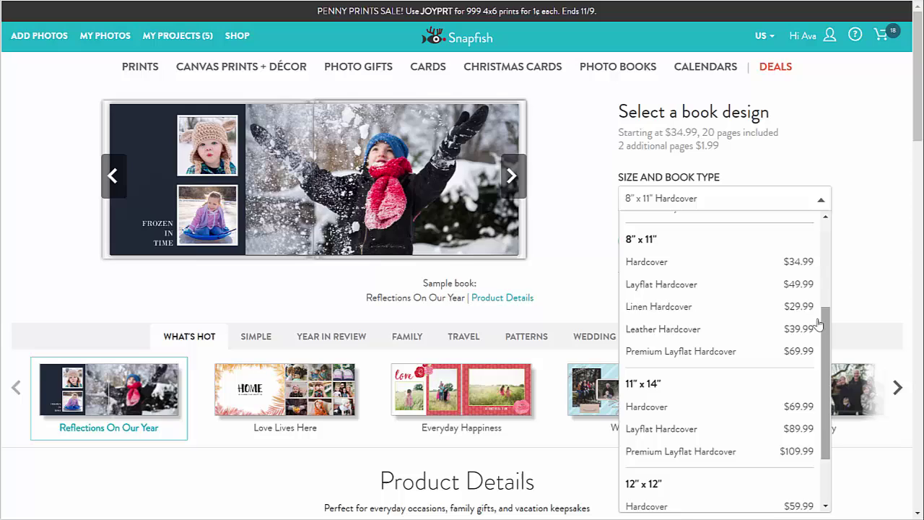
pyautogui.click(658, 264)
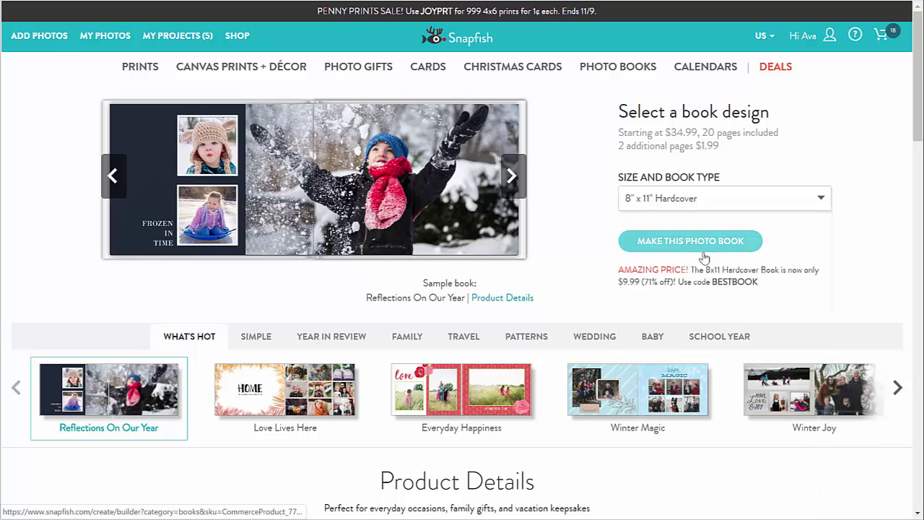
# Browse the Year in Review and Travel designs, and start the photo book with the Studio design from the Simple category.
pyautogui.click(252, 338)
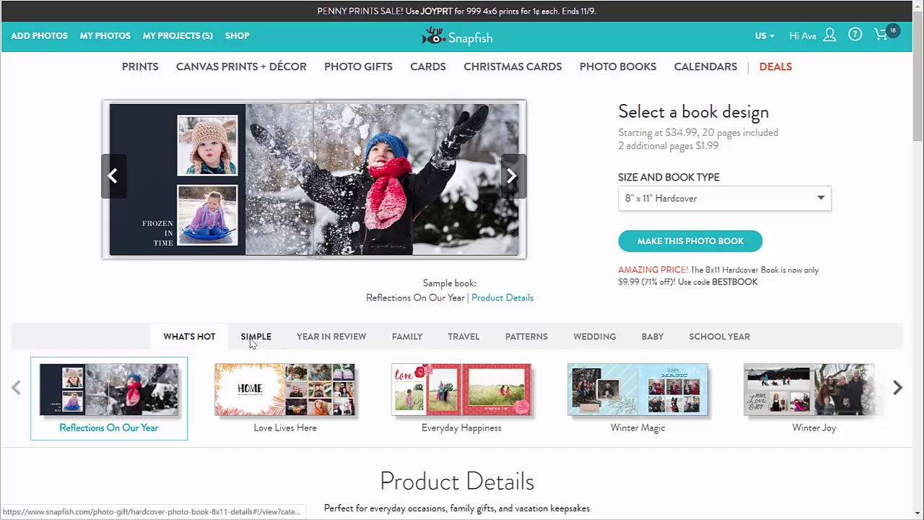
pyautogui.click(325, 340)
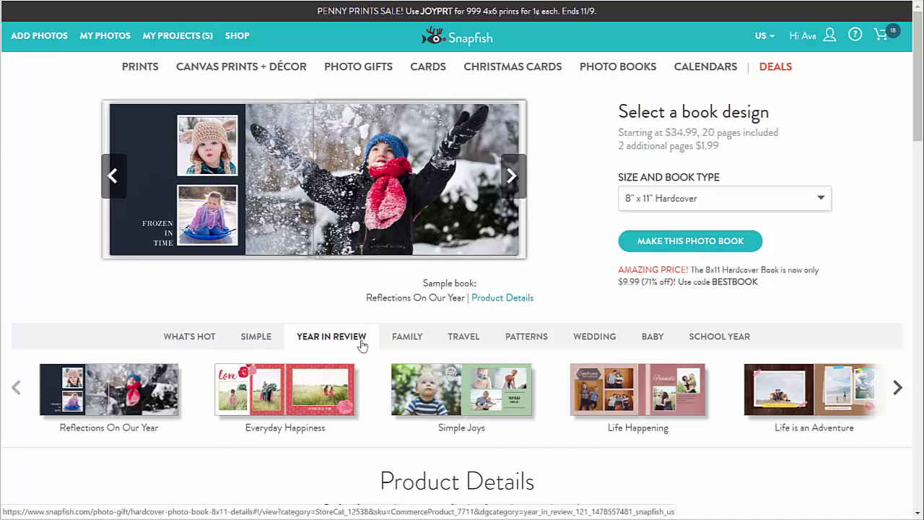
pyautogui.click(470, 340)
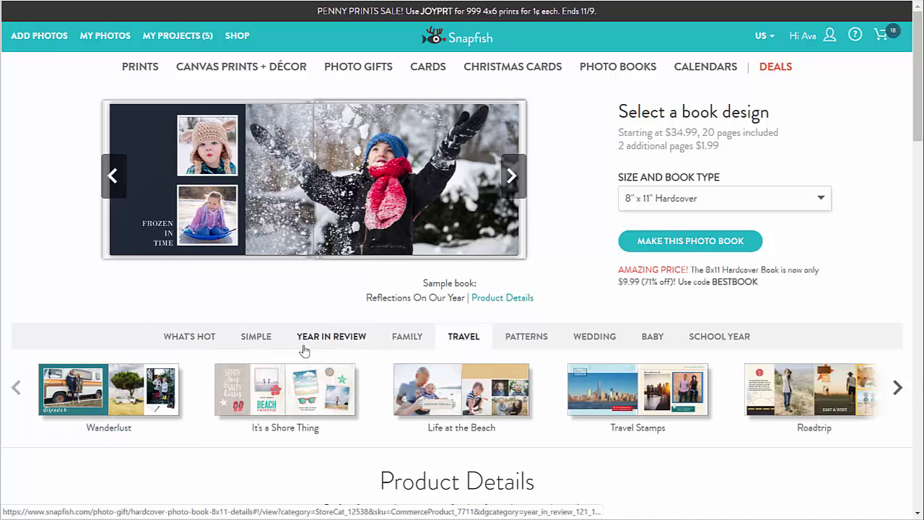
pyautogui.click(246, 339)
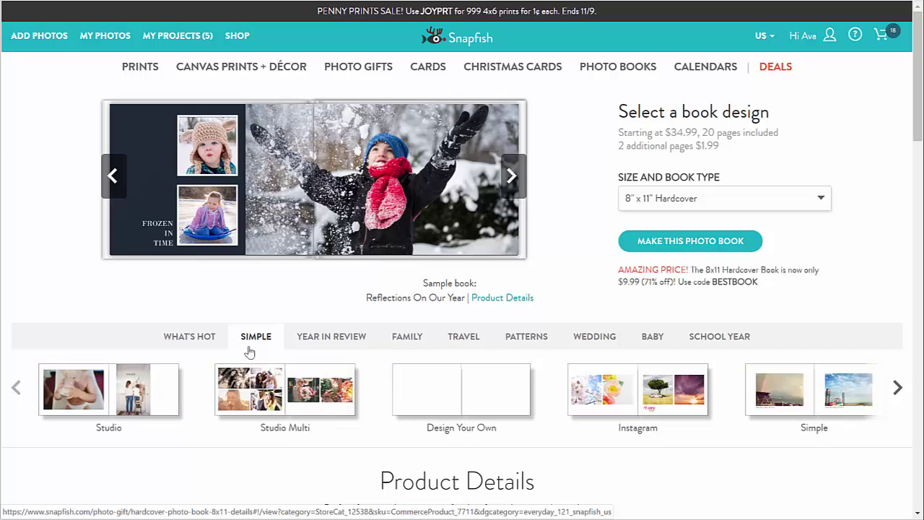
pyautogui.click(112, 409)
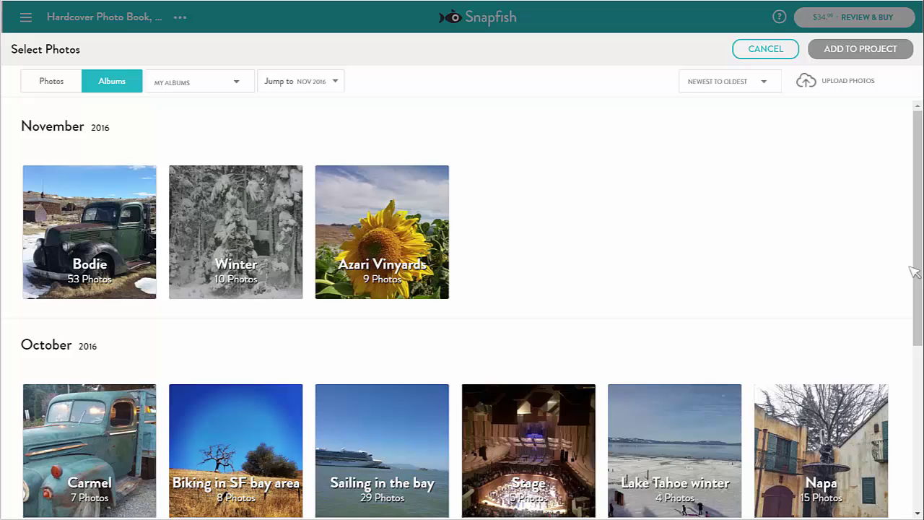
# Select all photos in the Bodie album and add them to the book project.
pyautogui.click(128, 250)
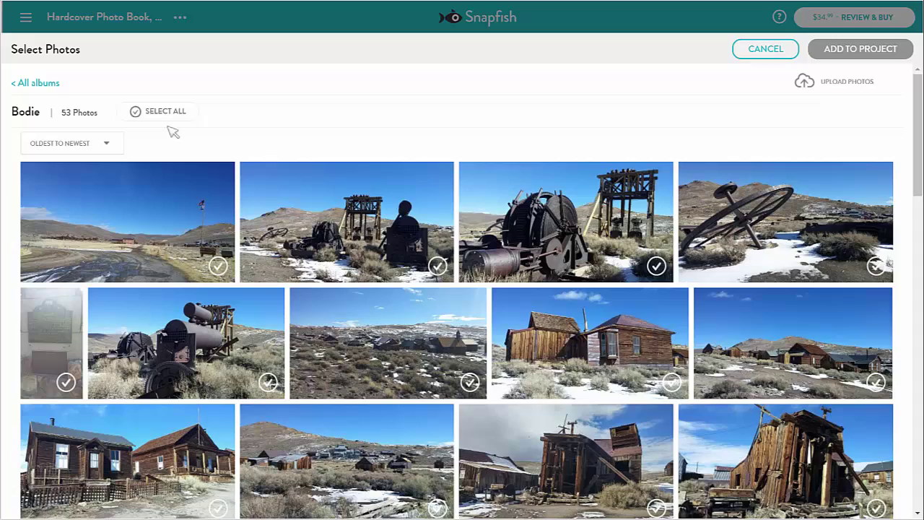
pyautogui.click(179, 114)
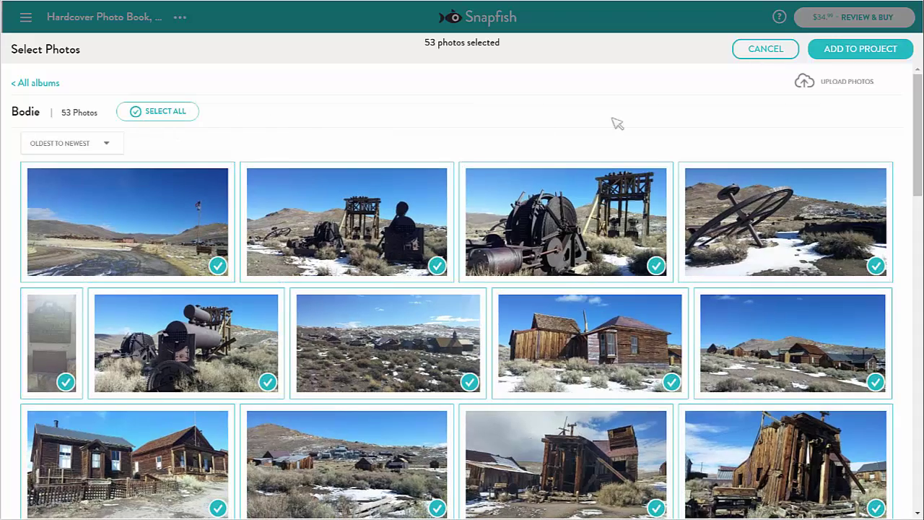
pyautogui.click(841, 50)
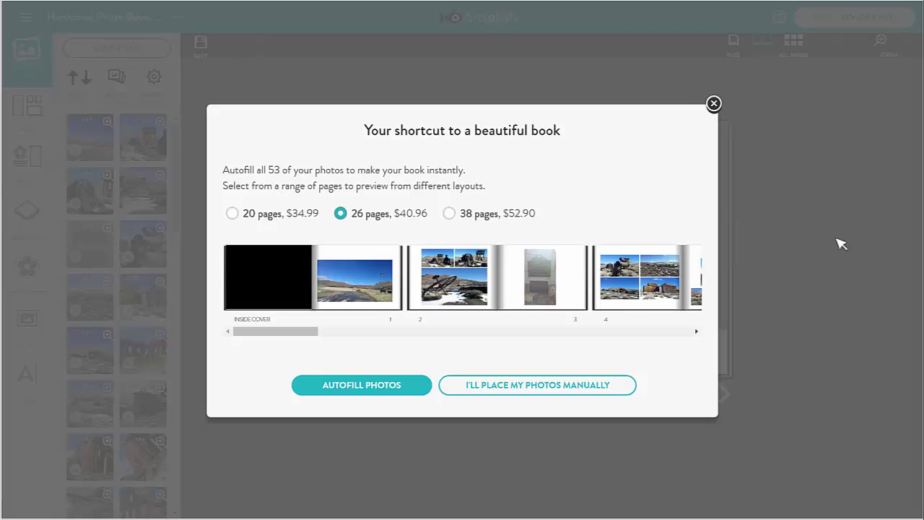
# Compare the autofill previews for 26, 20 and 38 pages, and autofill the photos into the 26-page version.
pyautogui.moveTo(289, 337); pyautogui.dragTo(615, 342)
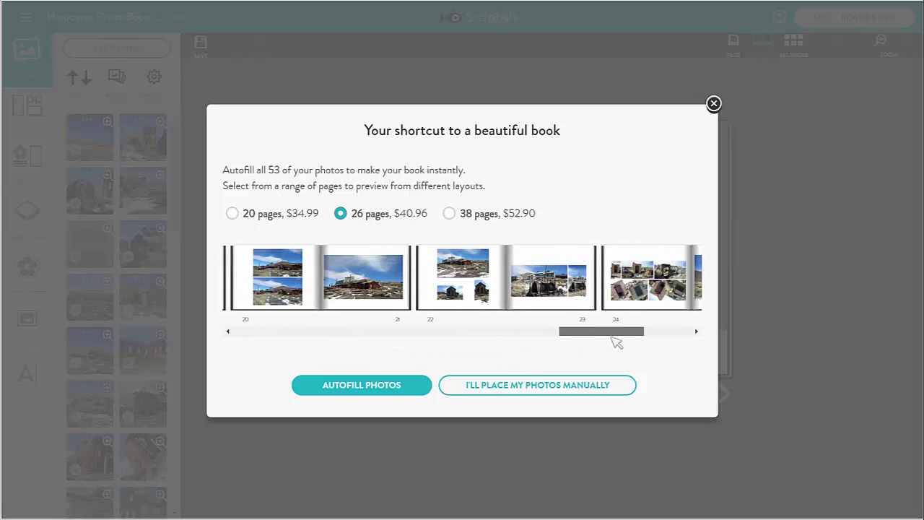
pyautogui.click(233, 215)
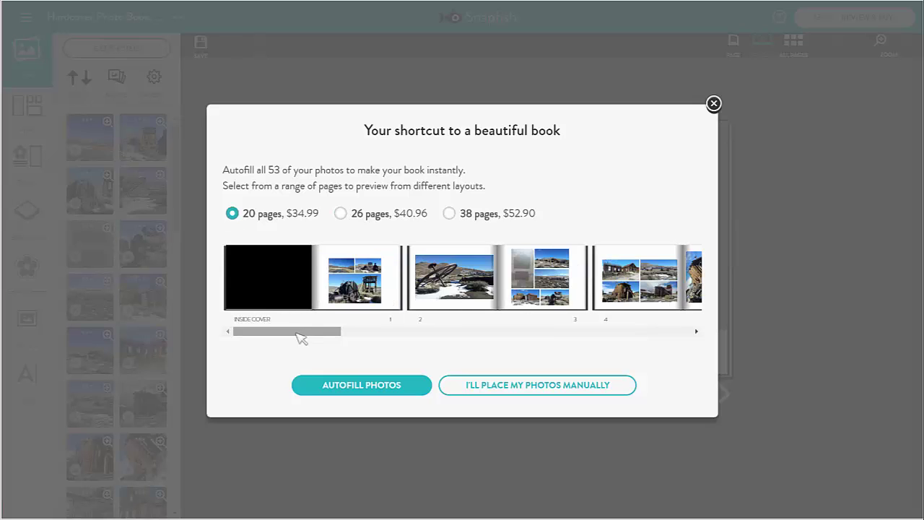
pyautogui.moveTo(316, 338); pyautogui.dragTo(573, 340)
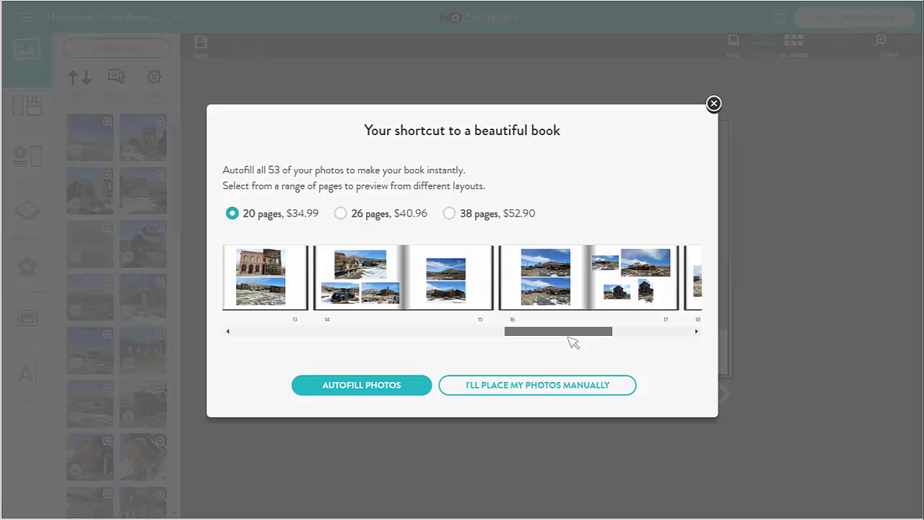
pyautogui.click(449, 214)
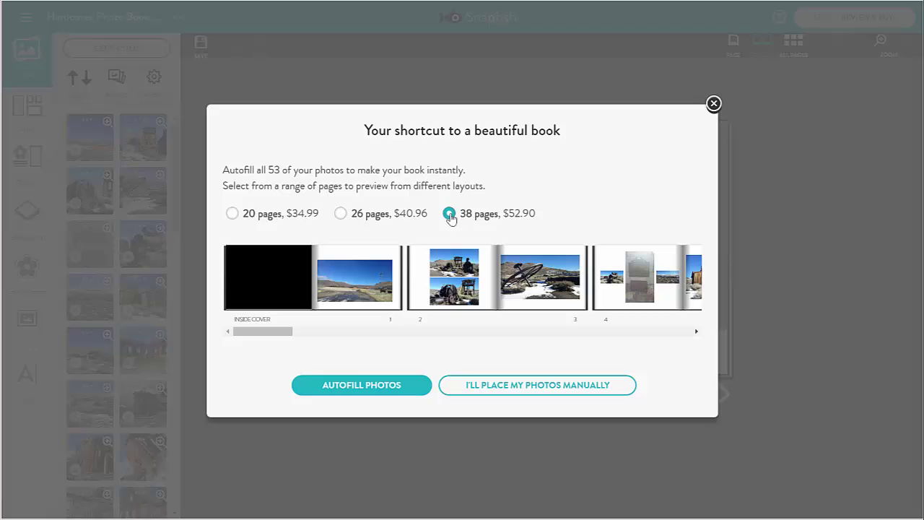
pyautogui.moveTo(270, 334); pyautogui.dragTo(648, 332)
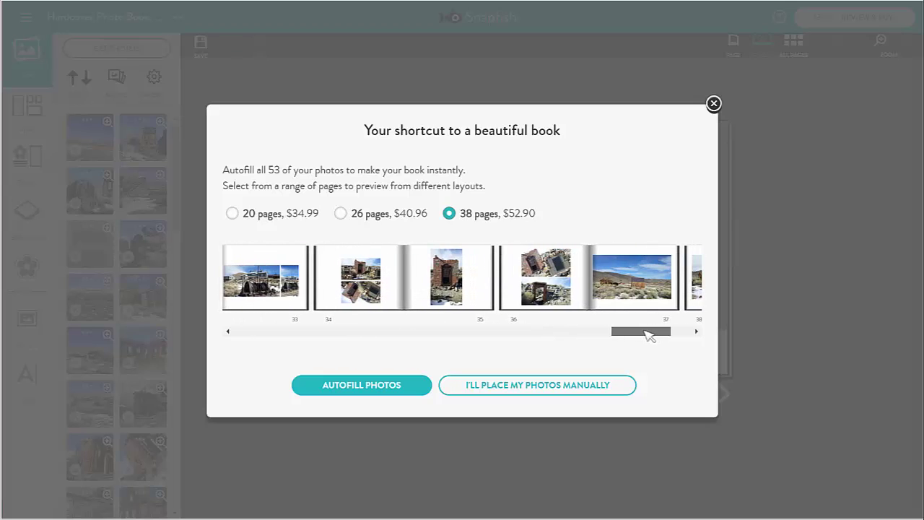
pyautogui.click(341, 214)
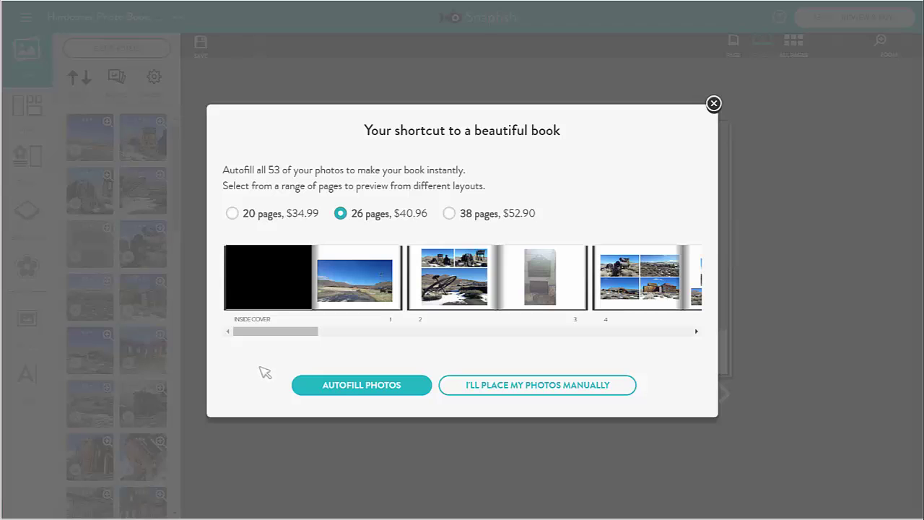
pyautogui.click(343, 392)
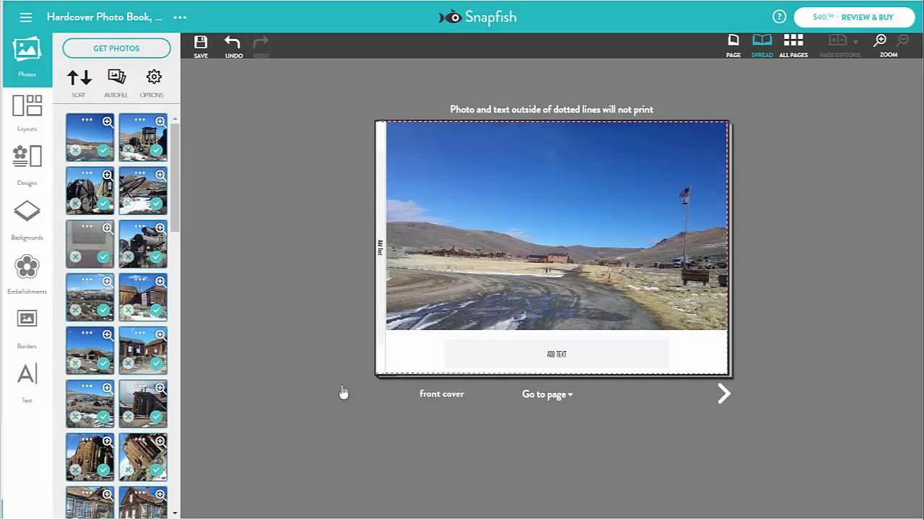
# Review the autofilled book as spreads, as single pages and in the overview of all pages through to the back cover.
pyautogui.click(725, 395)
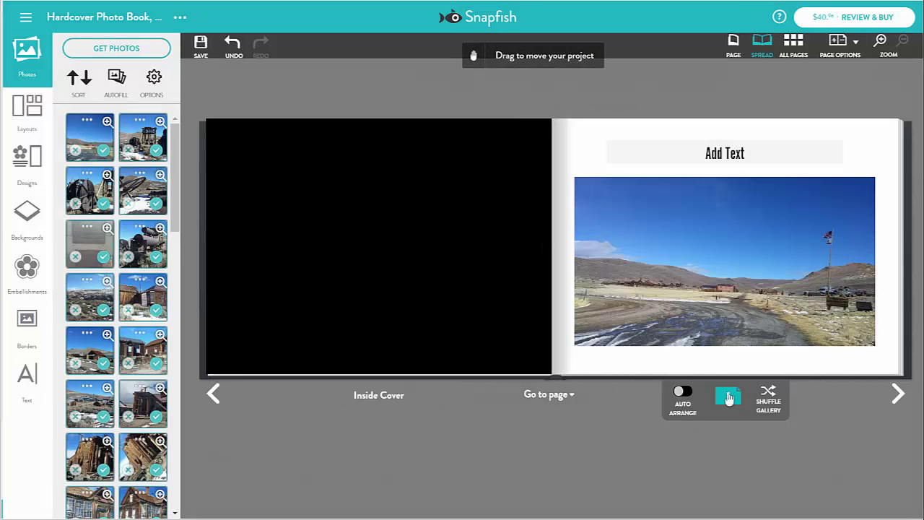
pyautogui.click(902, 396)
pyautogui.click(899, 399)
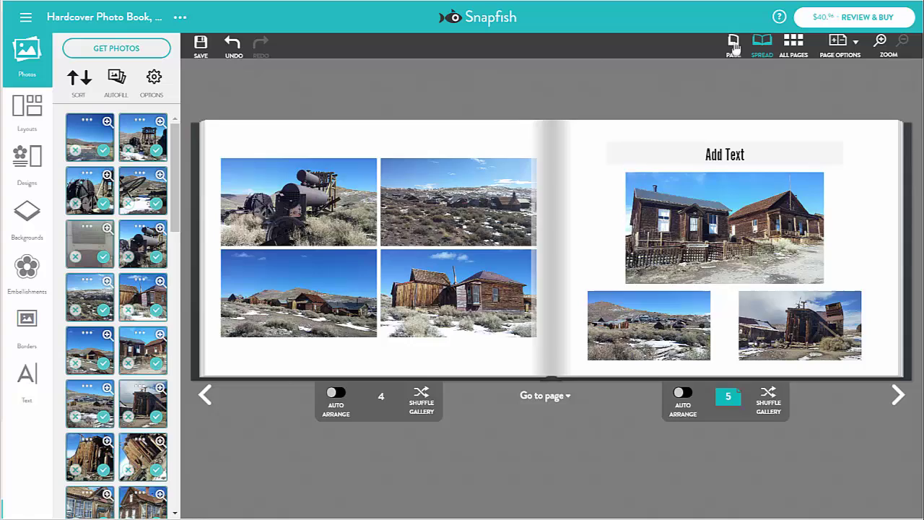
pyautogui.click(734, 44)
pyautogui.click(755, 421)
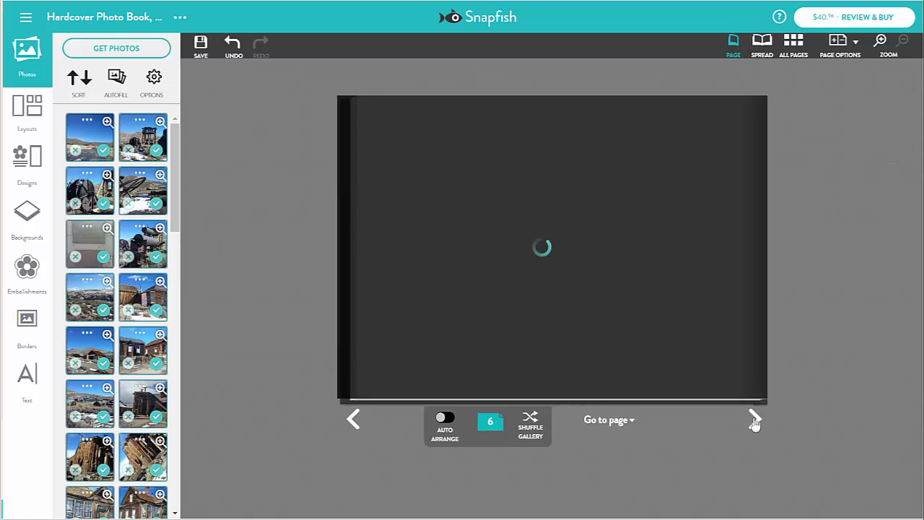
pyautogui.click(754, 420)
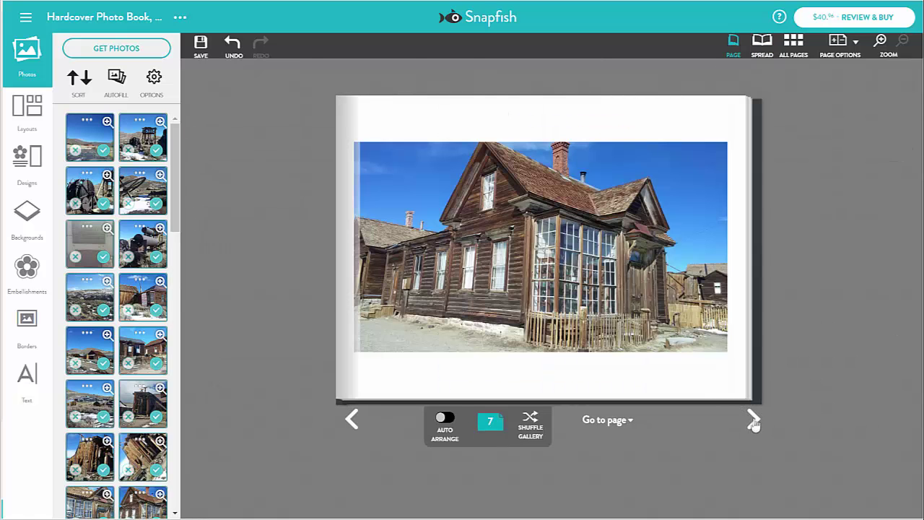
pyautogui.click(795, 44)
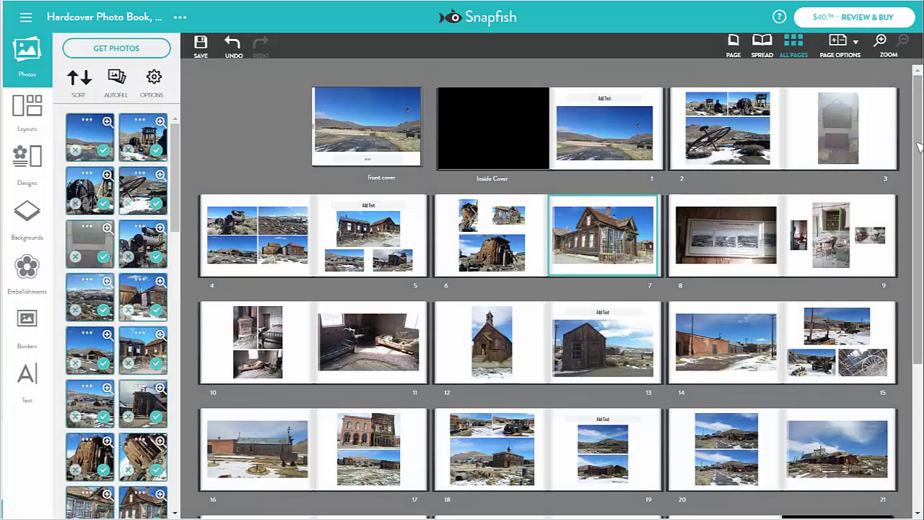
pyautogui.moveTo(919, 148); pyautogui.dragTo(917, 275)
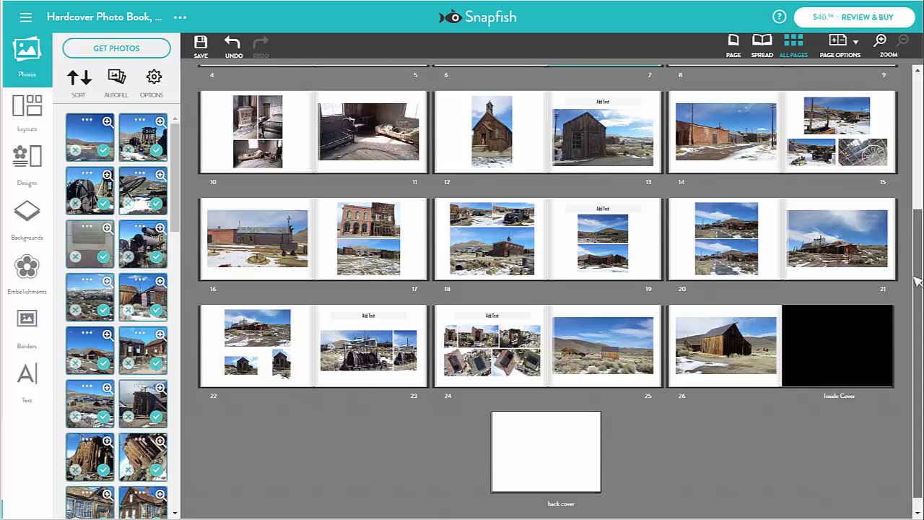
# Open the spread with page 24 and replace the lower-right tilted monument photo on that page with the photo of the rusty machinery.
pyautogui.click(504, 351)
pyautogui.doubleClick(504, 351)
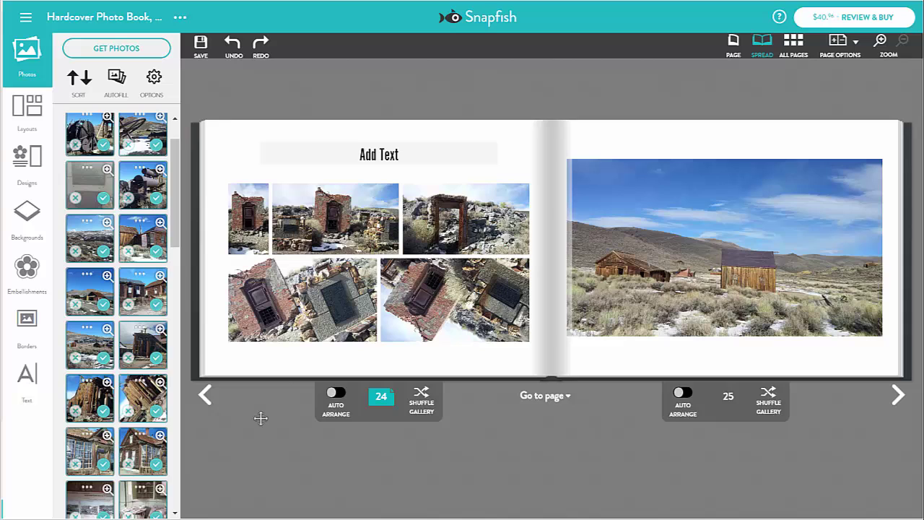
pyautogui.click(484, 289)
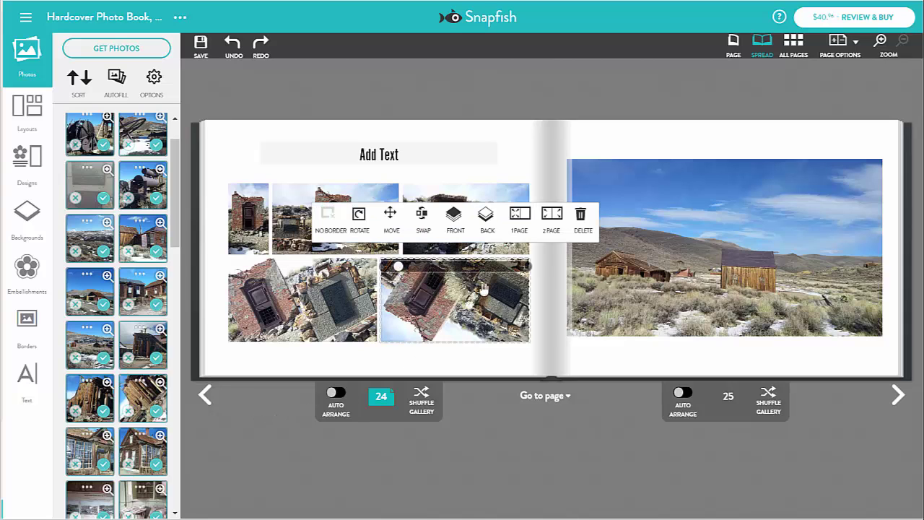
pyautogui.click(581, 217)
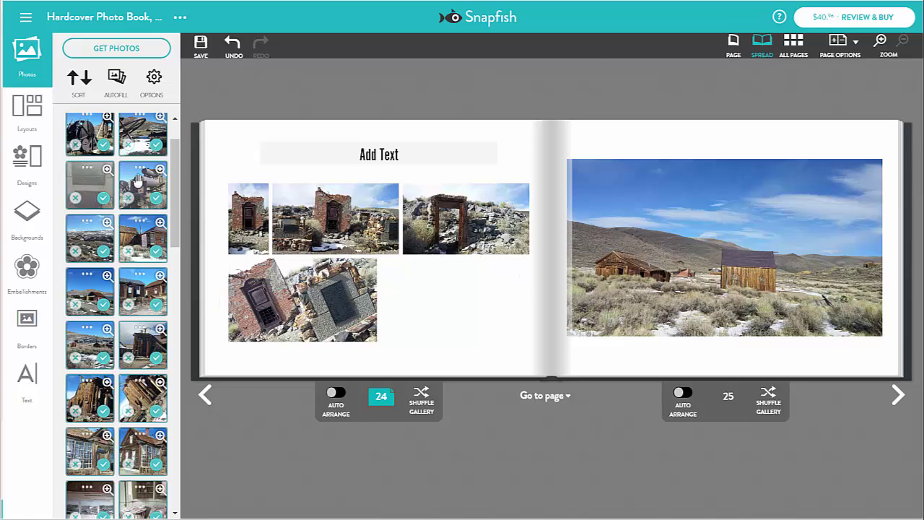
pyautogui.moveTo(138, 181); pyautogui.dragTo(430, 307)
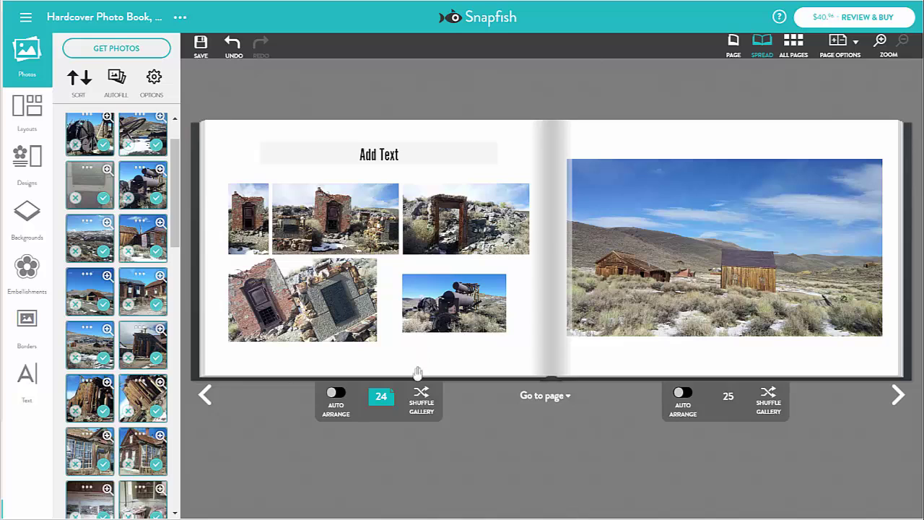
# Compare the Spotlight and Grid shuffle styles for page 24 and apply the seventh Grid arrangement to its photos.
pyautogui.click(424, 402)
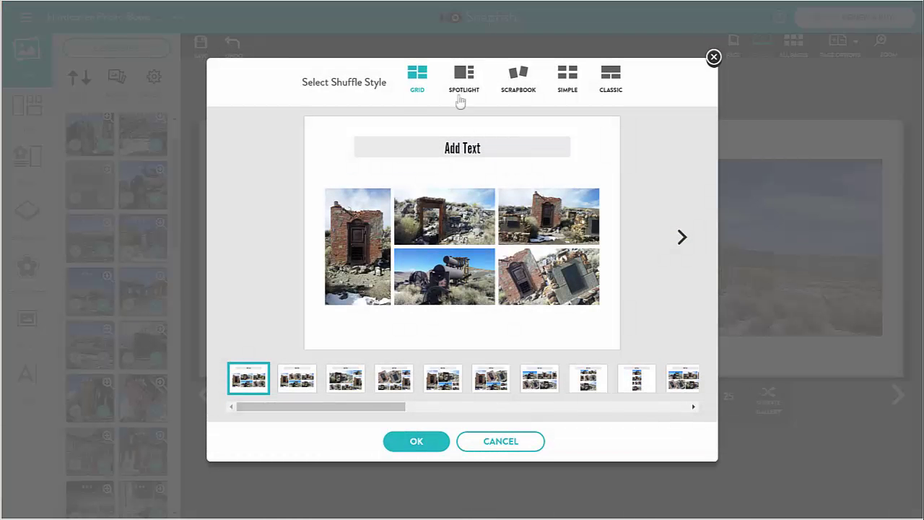
pyautogui.click(460, 78)
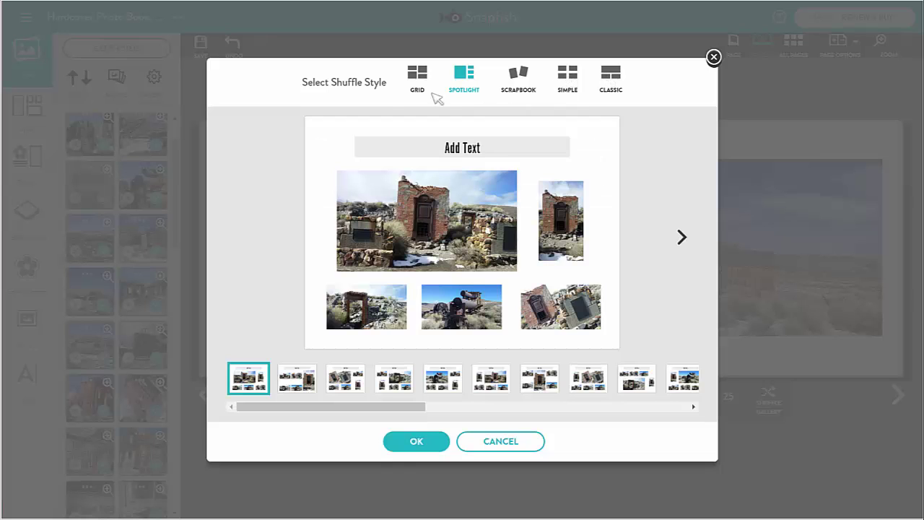
pyautogui.click(422, 77)
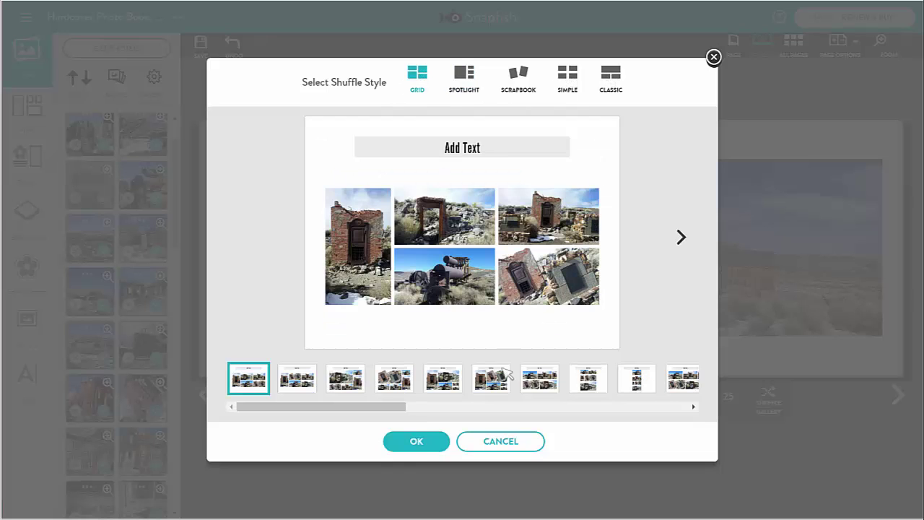
pyautogui.click(541, 381)
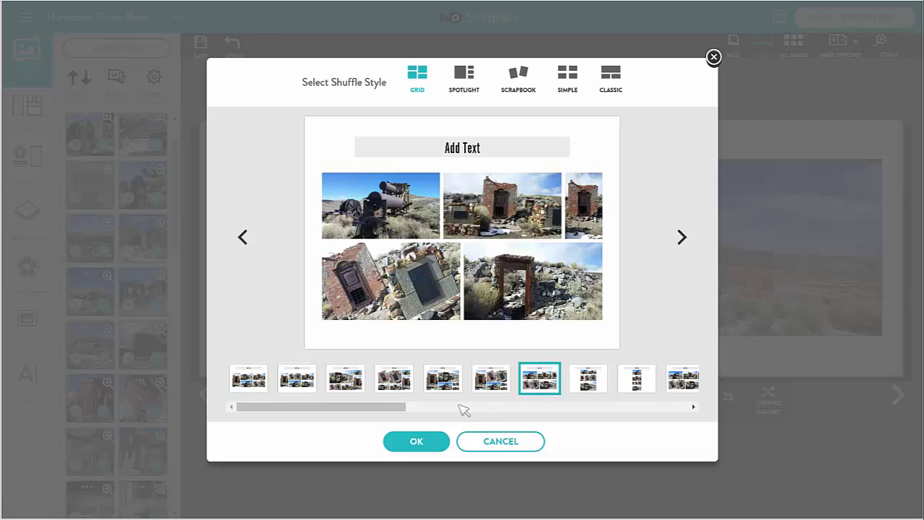
pyautogui.click(432, 442)
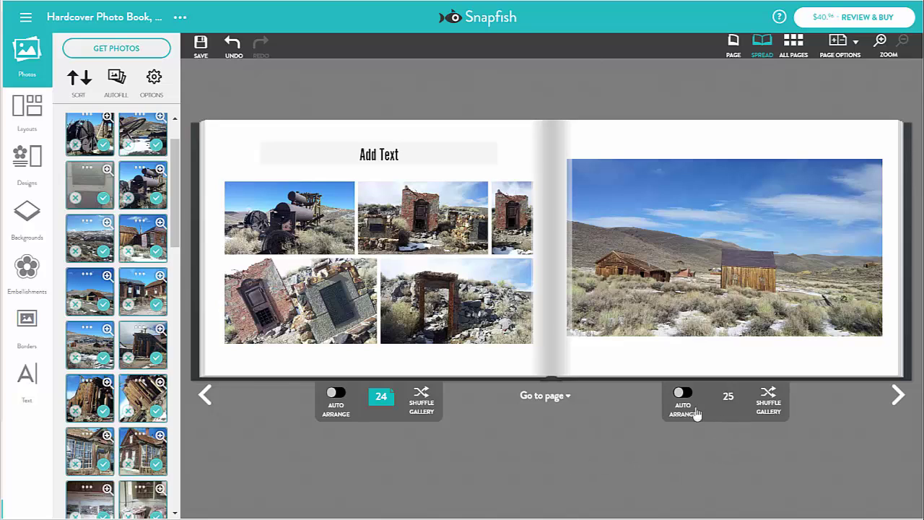
# Turn on auto arrange for page 25 and add the tilted wooden ruin and wooden houses photos, undoing the last change.
pyautogui.click(682, 394)
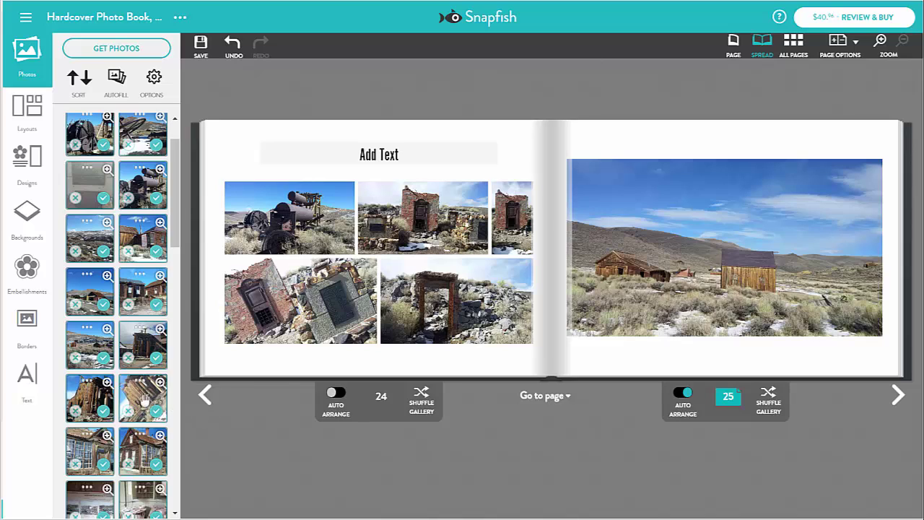
pyautogui.moveTo(142, 398); pyautogui.dragTo(605, 155)
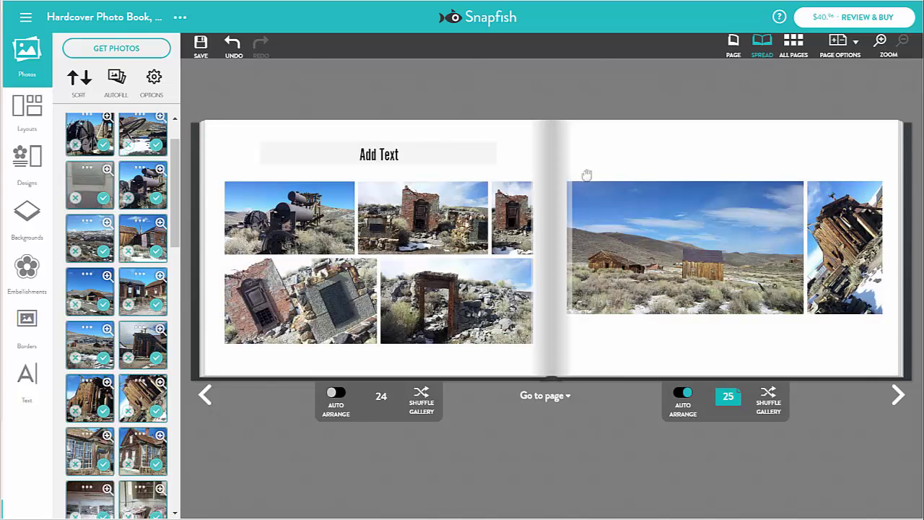
pyautogui.moveTo(130, 287); pyautogui.dragTo(634, 345)
pyautogui.hotkey('ctrl', 'z')
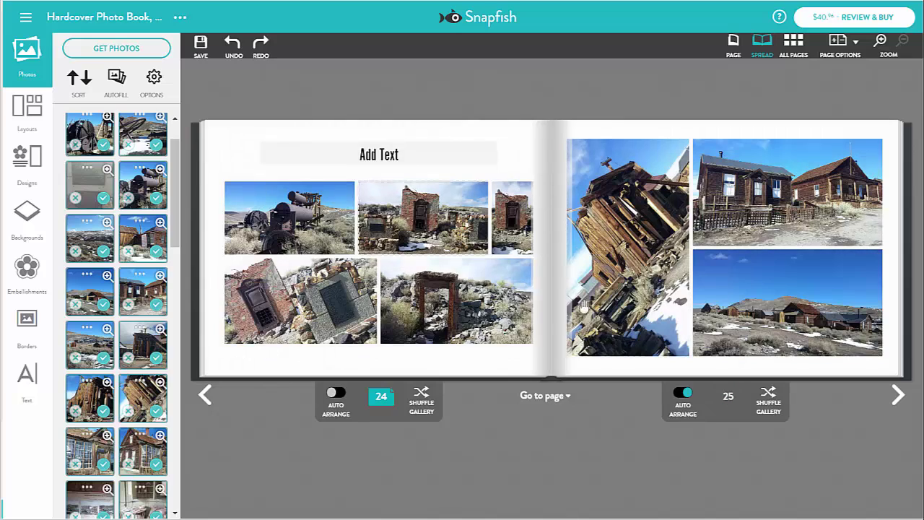
# Add the text BODIE to page 22 and place it in the empty space beside the small cabin photo.
pyautogui.click(204, 396)
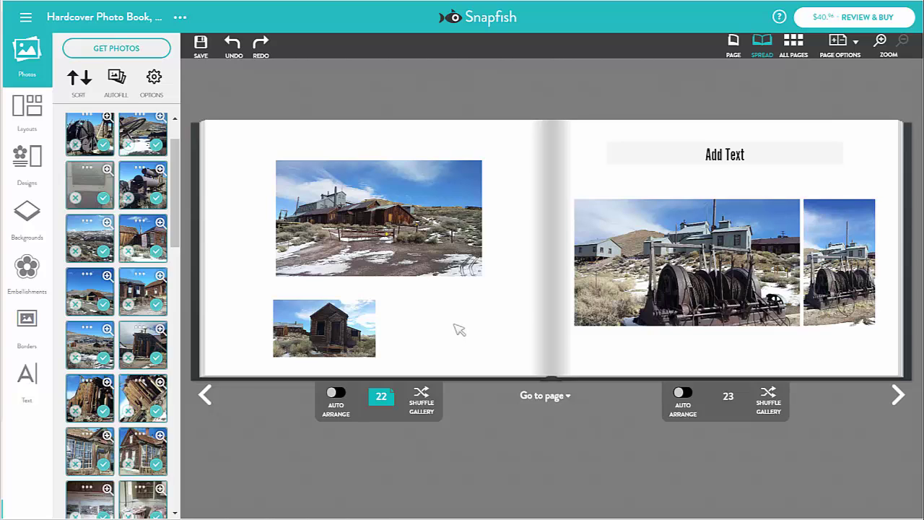
pyautogui.click(27, 381)
pyautogui.click(137, 312)
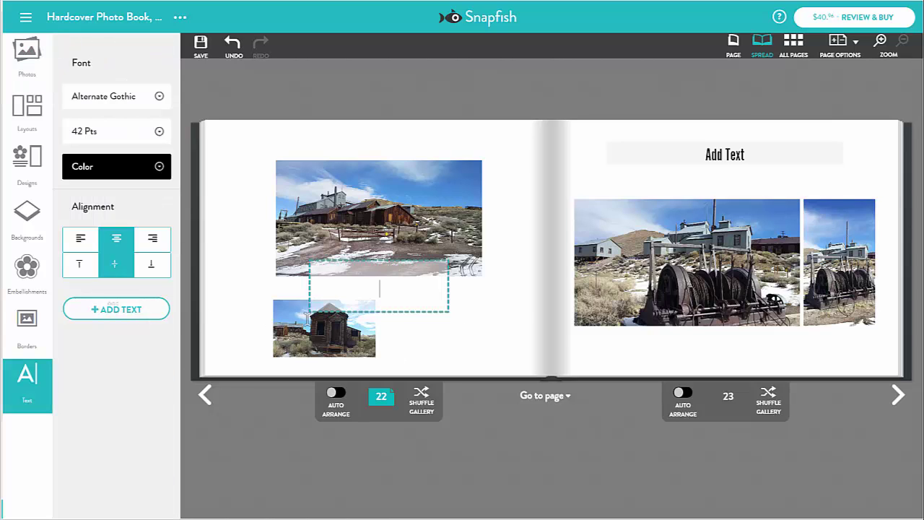
pyautogui.write('BODIE')
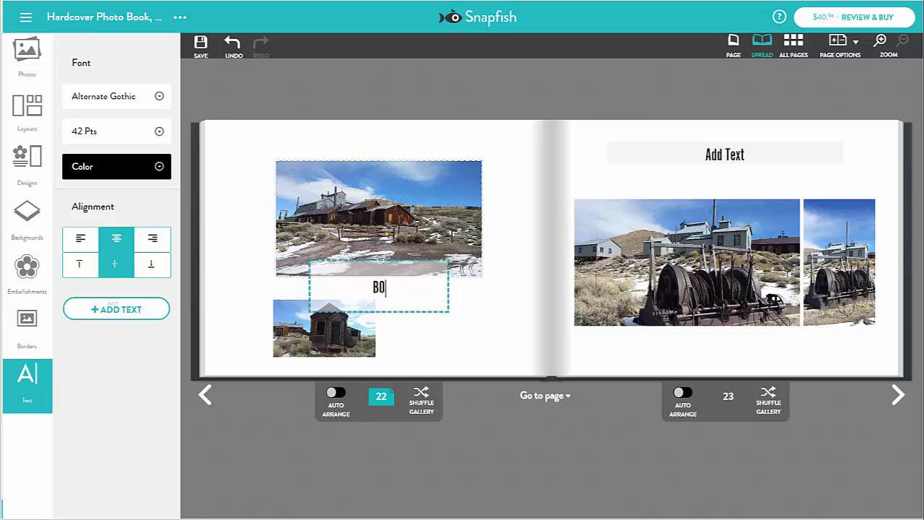
pyautogui.click(479, 301)
pyautogui.moveTo(407, 289); pyautogui.dragTo(476, 319)
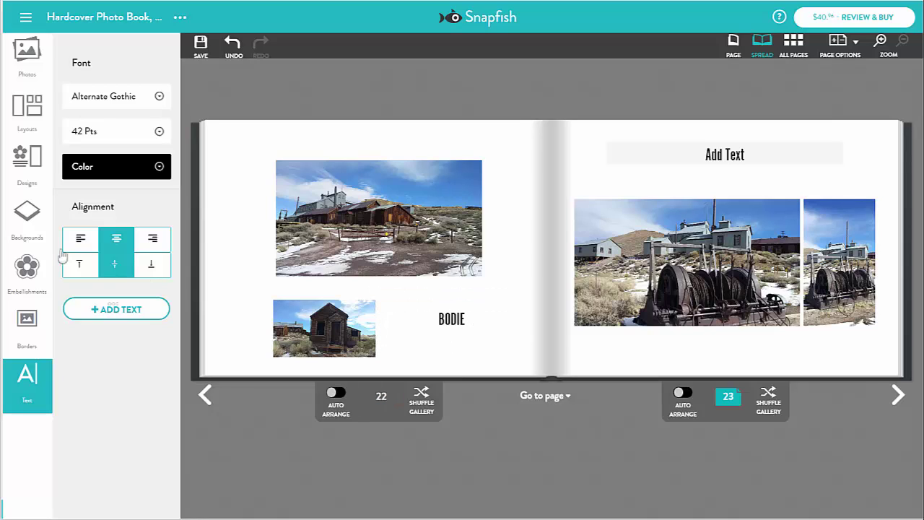
# Place the floral bouquet embellishment on the upper-left corner of page 22's large photo and shift that photo toward the spine.
pyautogui.click(26, 267)
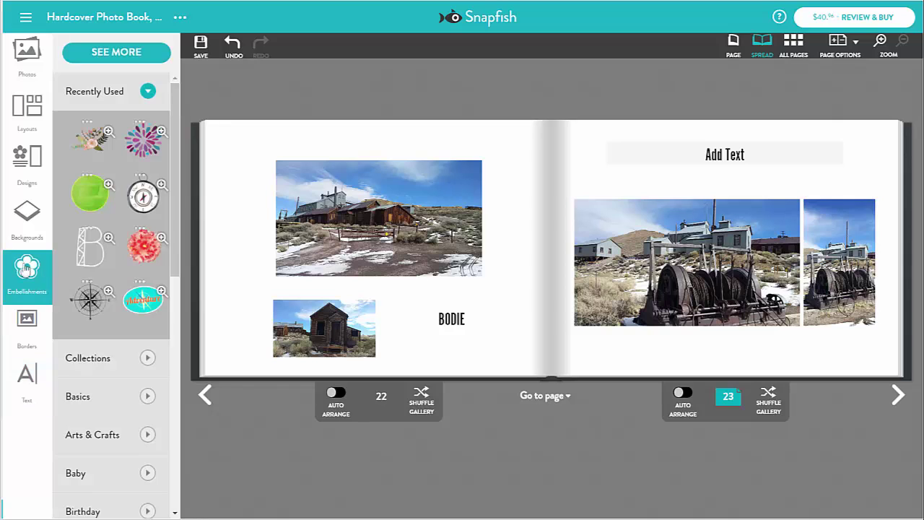
pyautogui.moveTo(91, 143); pyautogui.dragTo(276, 195)
pyautogui.click(357, 165)
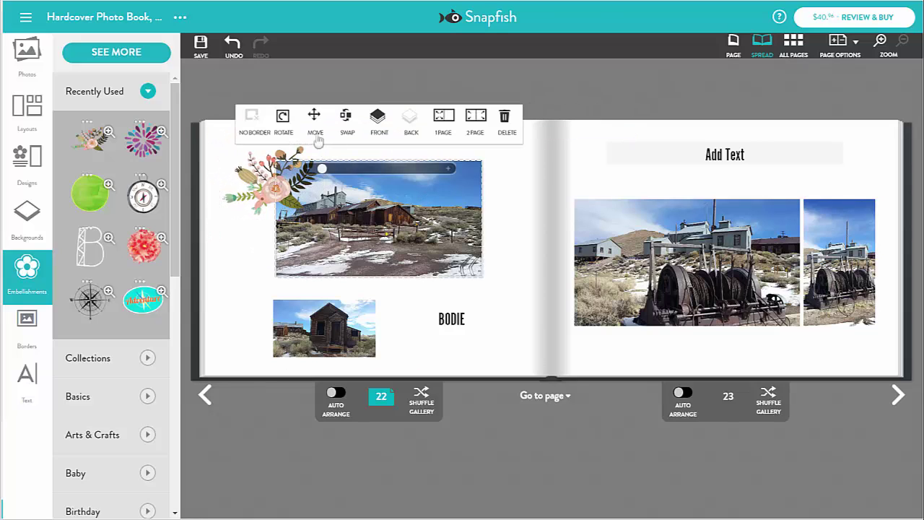
pyautogui.moveTo(389, 190); pyautogui.dragTo(441, 187)
# Move the flower embellishment against the large photo's left edge, rotate it, and send it behind the photo.
pyautogui.click(275, 177)
pyautogui.moveTo(274, 178); pyautogui.dragTo(297, 200)
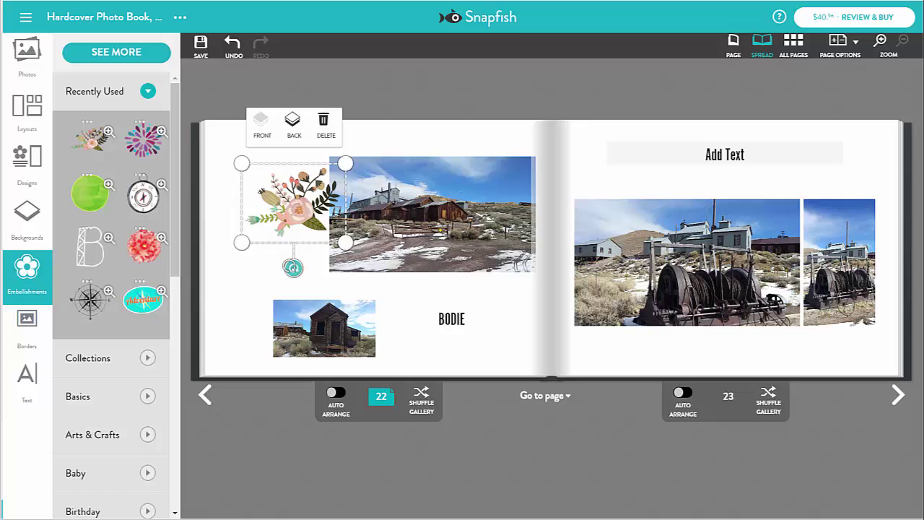
pyautogui.moveTo(294, 268); pyautogui.dragTo(340, 178)
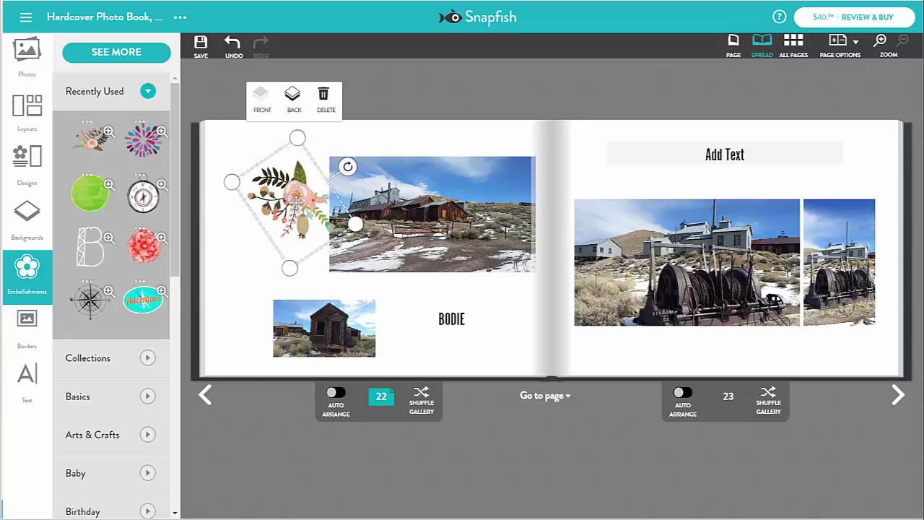
pyautogui.click(293, 99)
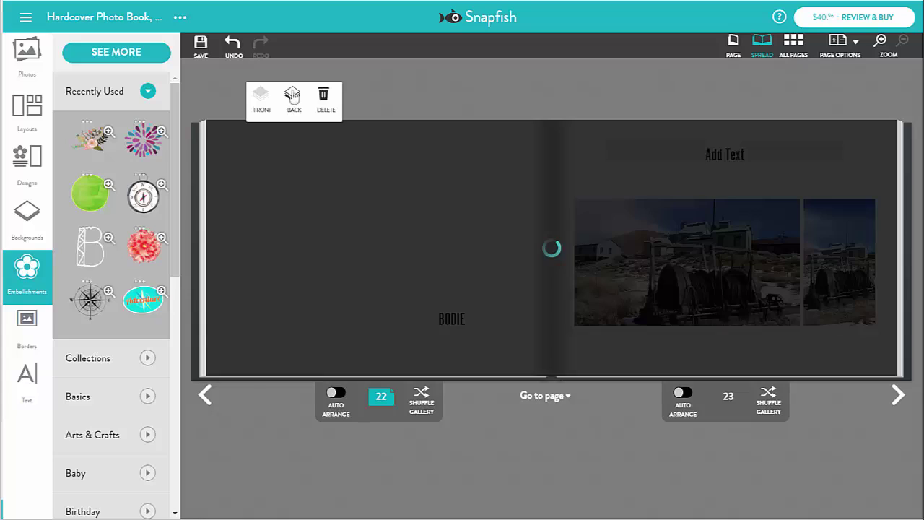
pyautogui.click(235, 264)
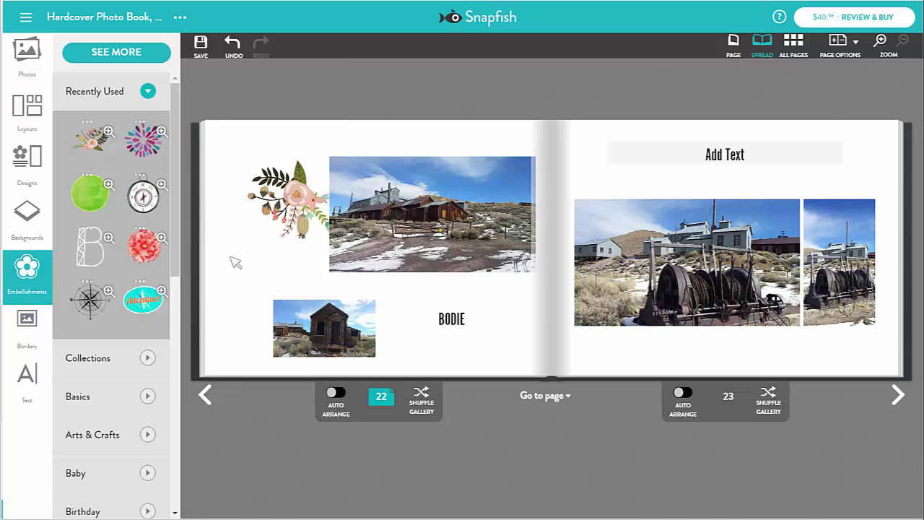
# Save the project as "Hardcover Photo Book, 8x11 -- Bodie" and collapse the embellishments to enlarge the spread.
pyautogui.click(200, 45)
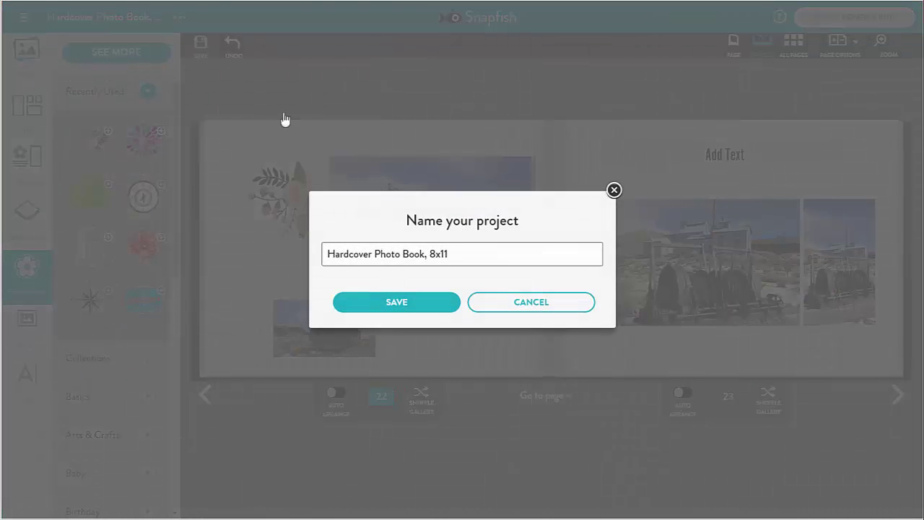
pyautogui.click(464, 256)
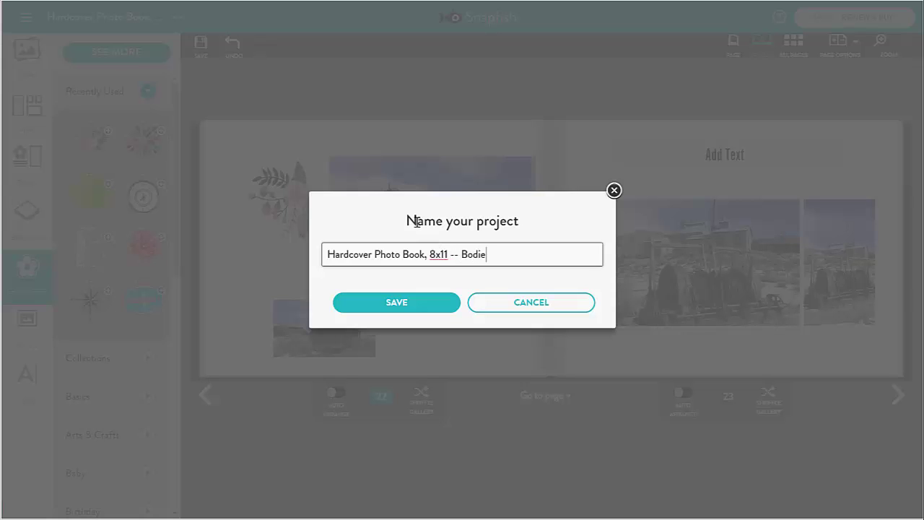
pyautogui.click(397, 304)
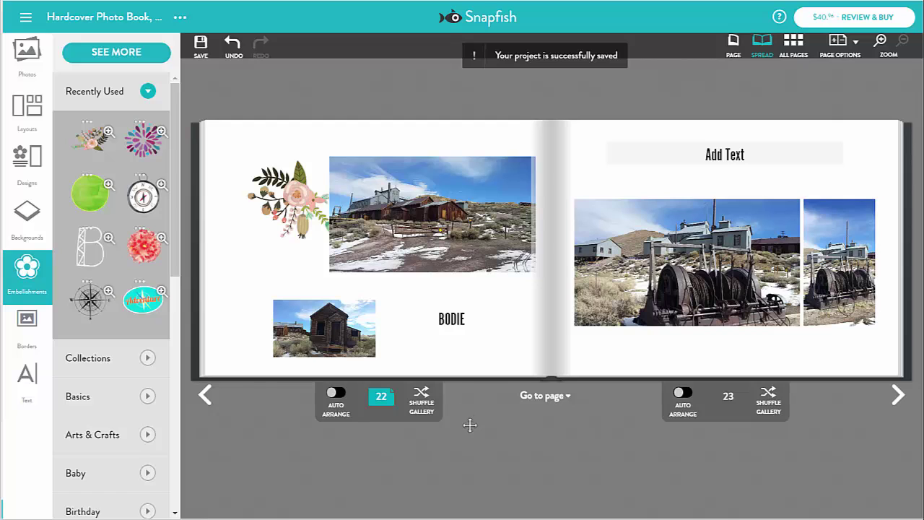
pyautogui.click(27, 271)
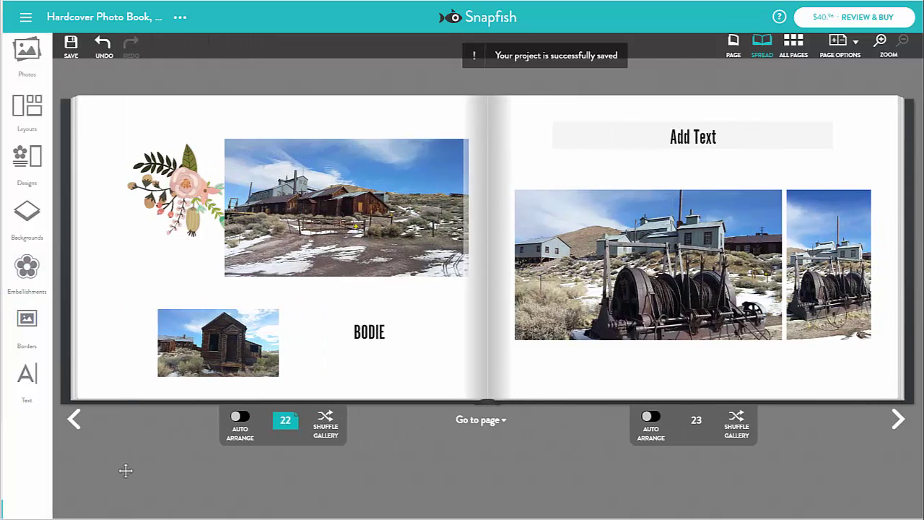